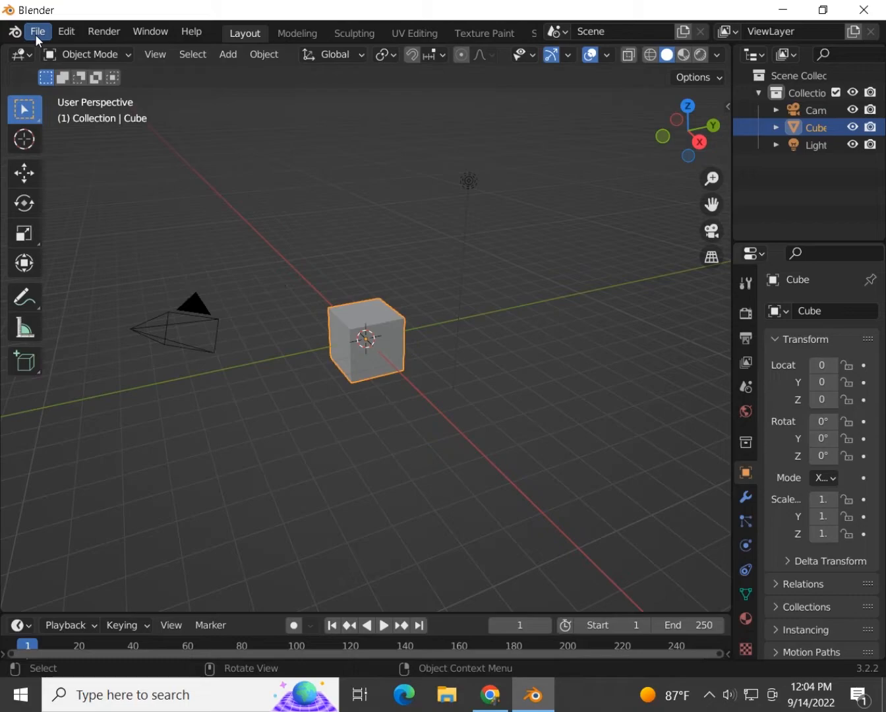
{"action": "left_click", "coordinate": [69, 30]}
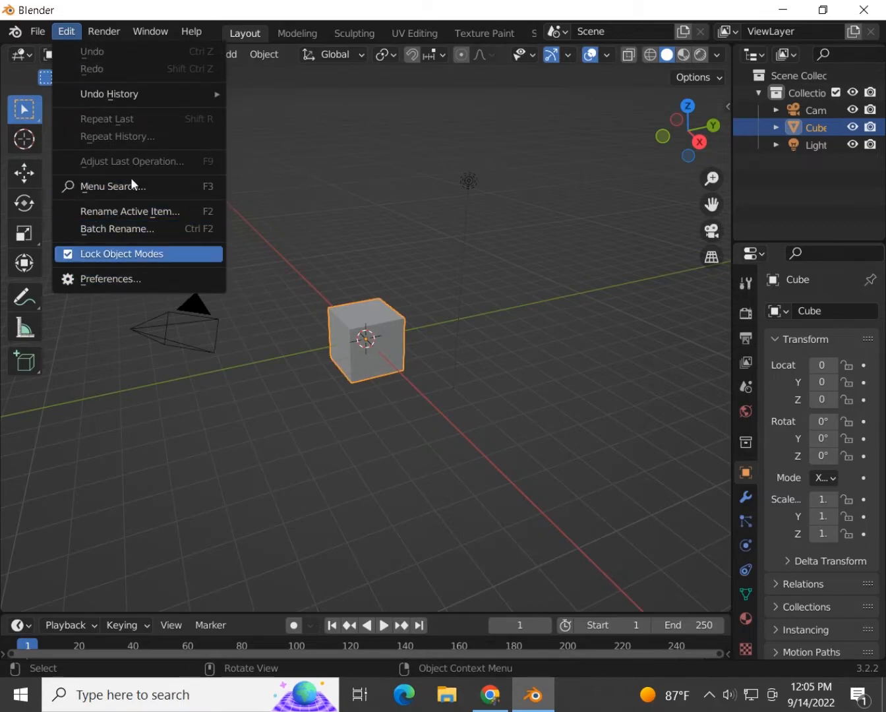
{"action": "mouse_move", "coordinate": [138, 29]}
{"action": "left_click", "coordinate": [69, 35]}
{"action": "left_click", "coordinate": [68, 34]}
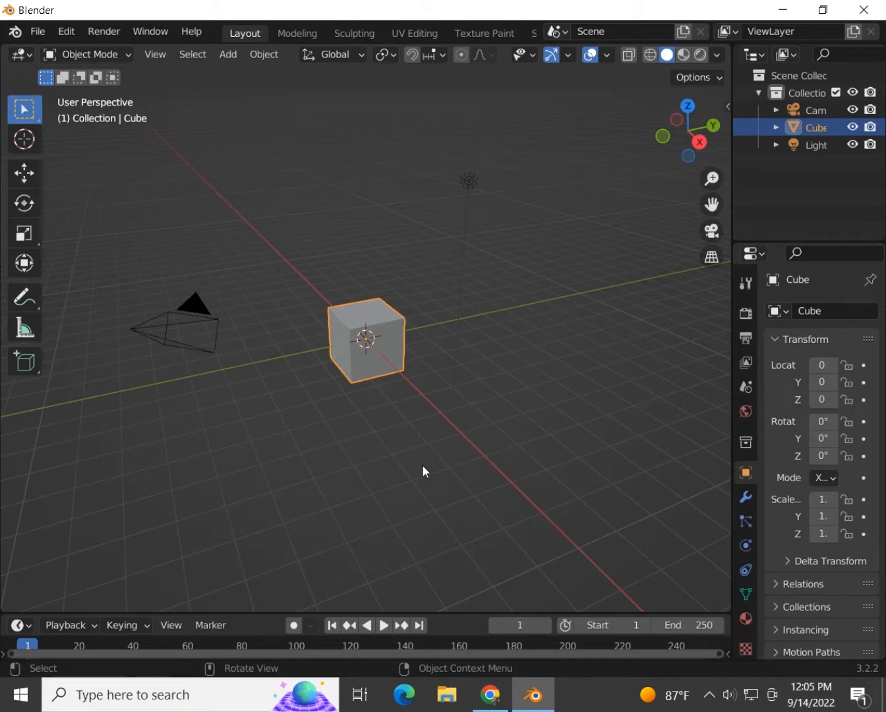
Delete the default cube and undo the deletion
{"action": "key", "text": "Delete"}
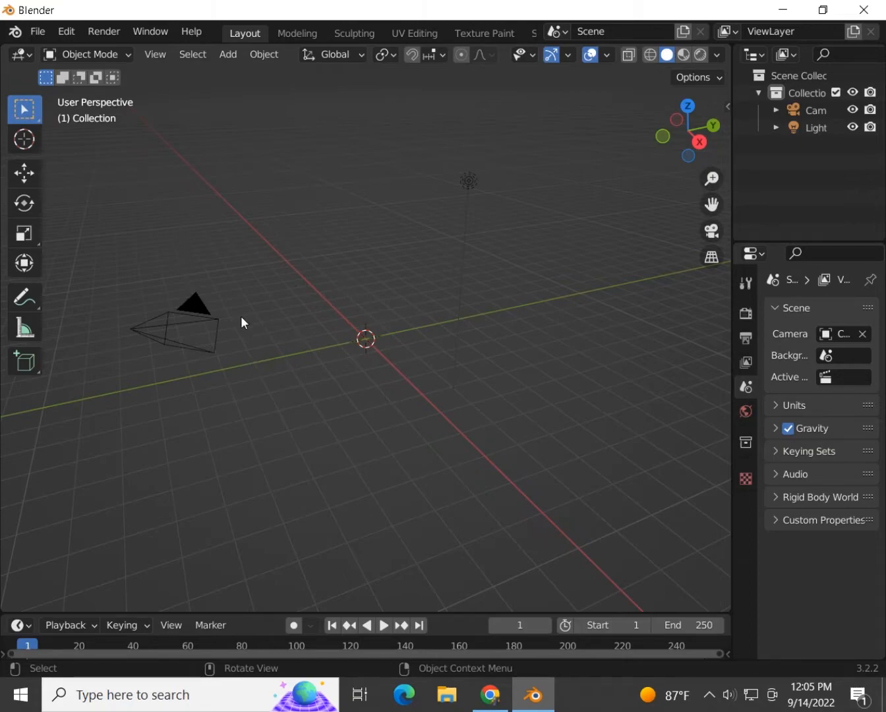
{"action": "left_click", "coordinate": [74, 37]}
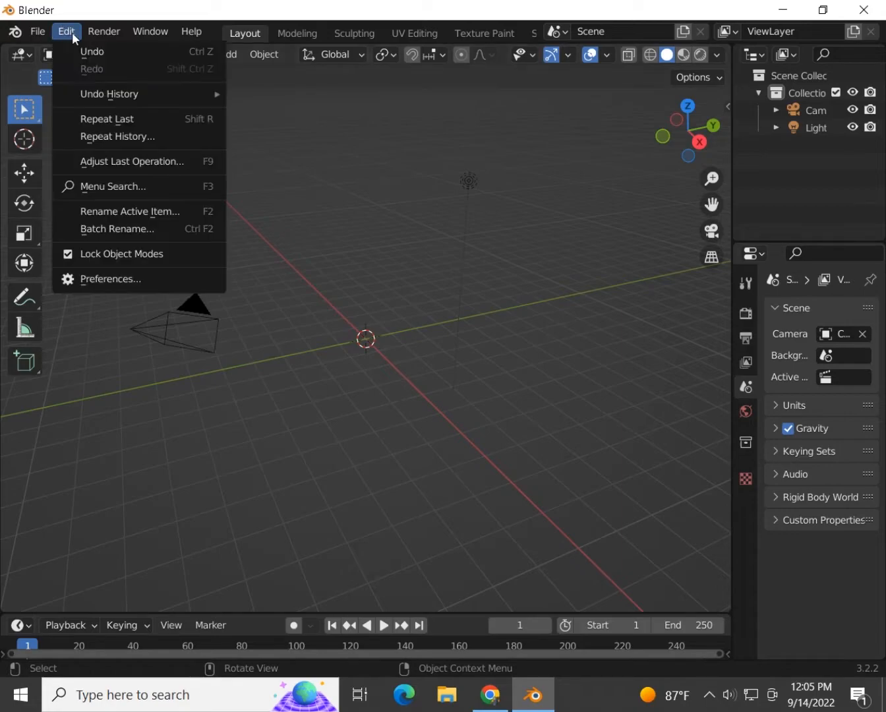
{"action": "left_click", "coordinate": [101, 56]}
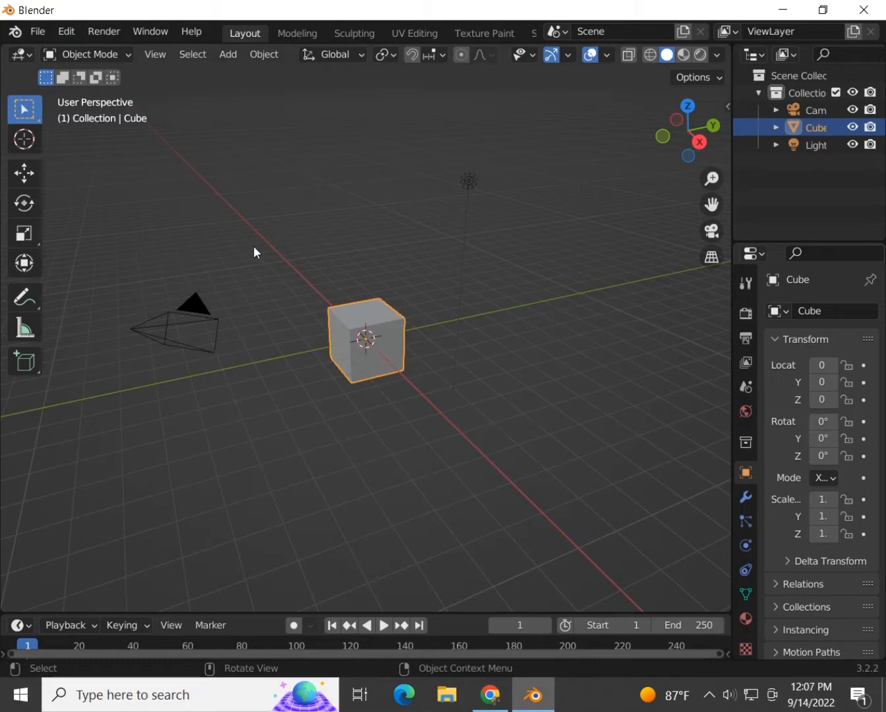
Alternately redo and undo the cube's deletion four times, finishing with an undo
{"action": "left_click", "coordinate": [69, 31]}
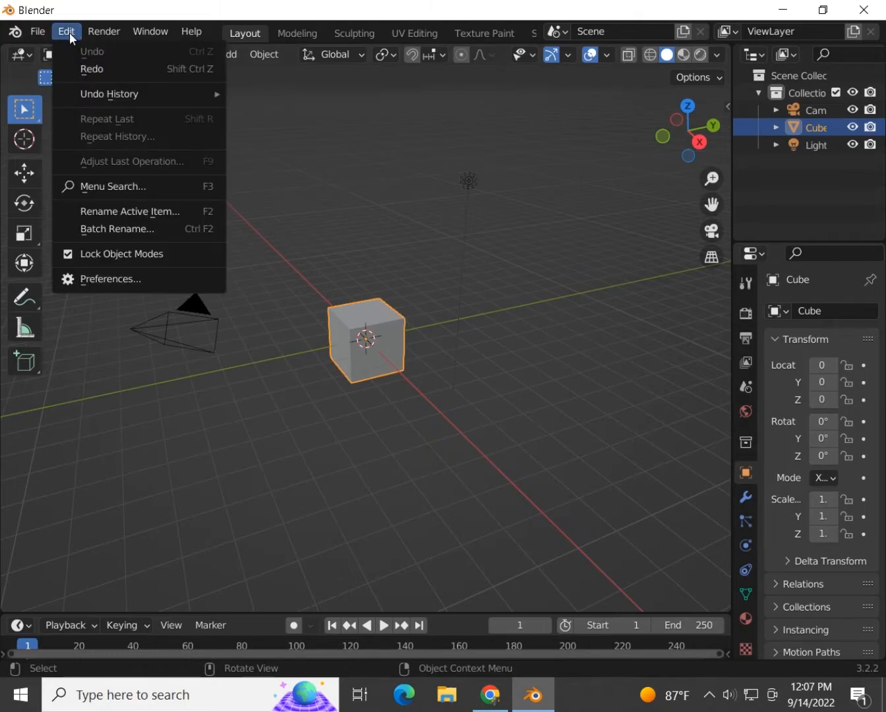
{"action": "left_click", "coordinate": [139, 69]}
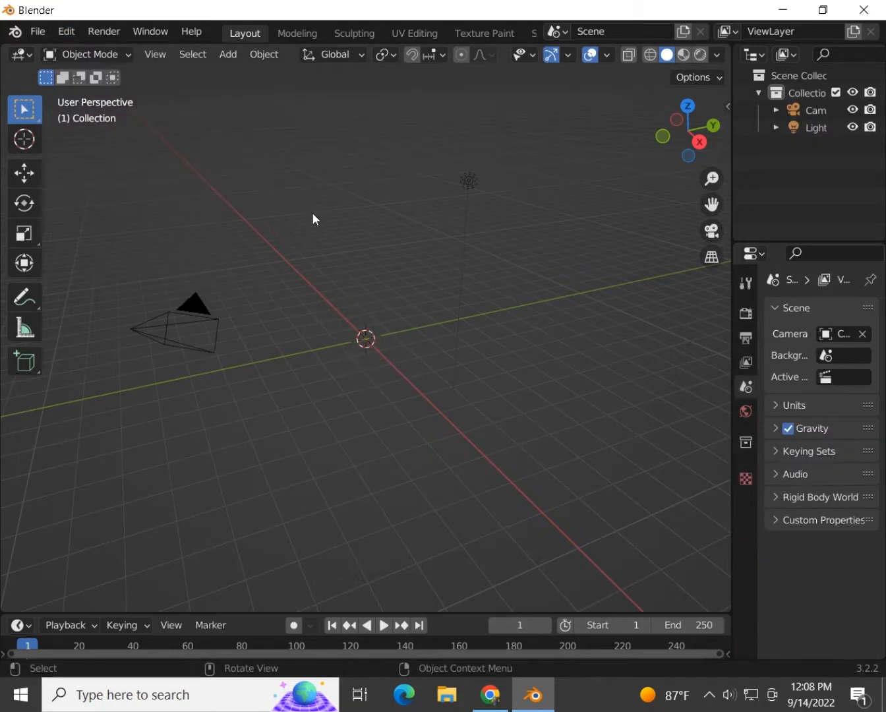
{"action": "left_click", "coordinate": [69, 32]}
{"action": "left_click", "coordinate": [78, 51]}
{"action": "left_click", "coordinate": [68, 32]}
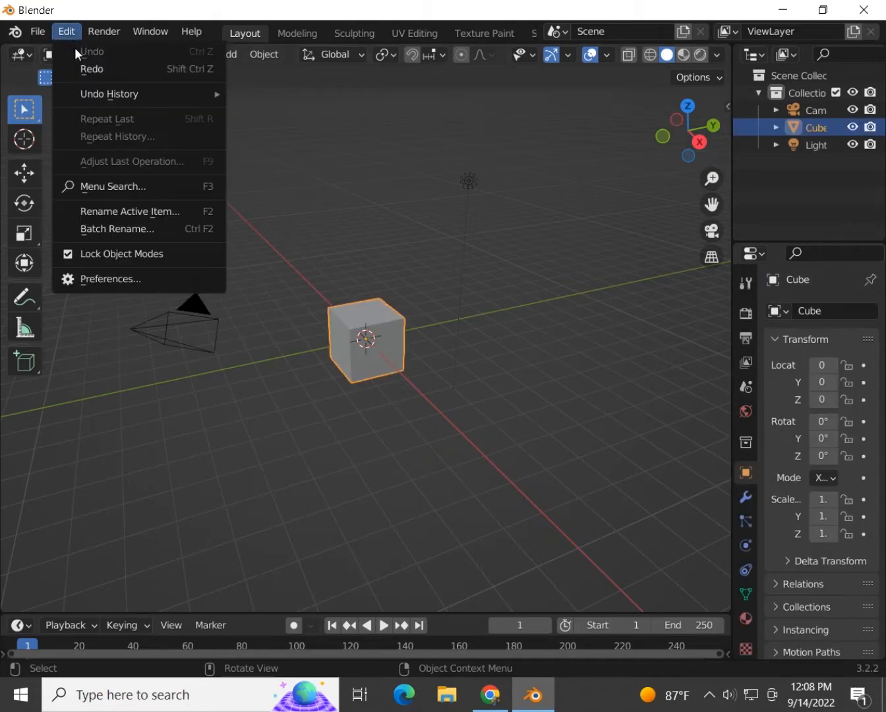
{"action": "left_click", "coordinate": [87, 71]}
{"action": "left_click", "coordinate": [72, 33]}
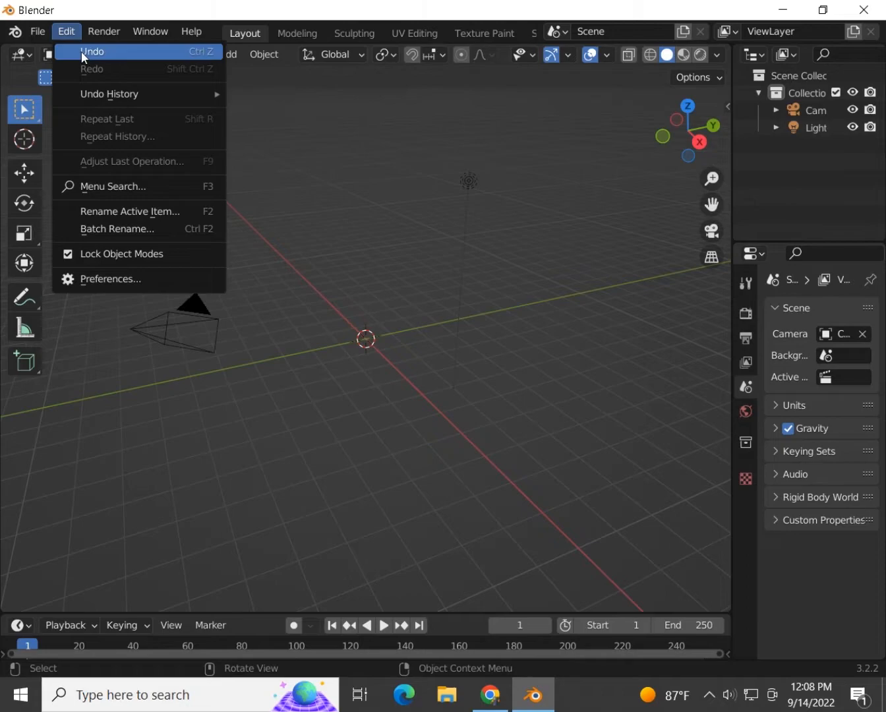
{"action": "left_click", "coordinate": [81, 50]}
{"action": "left_click", "coordinate": [68, 33]}
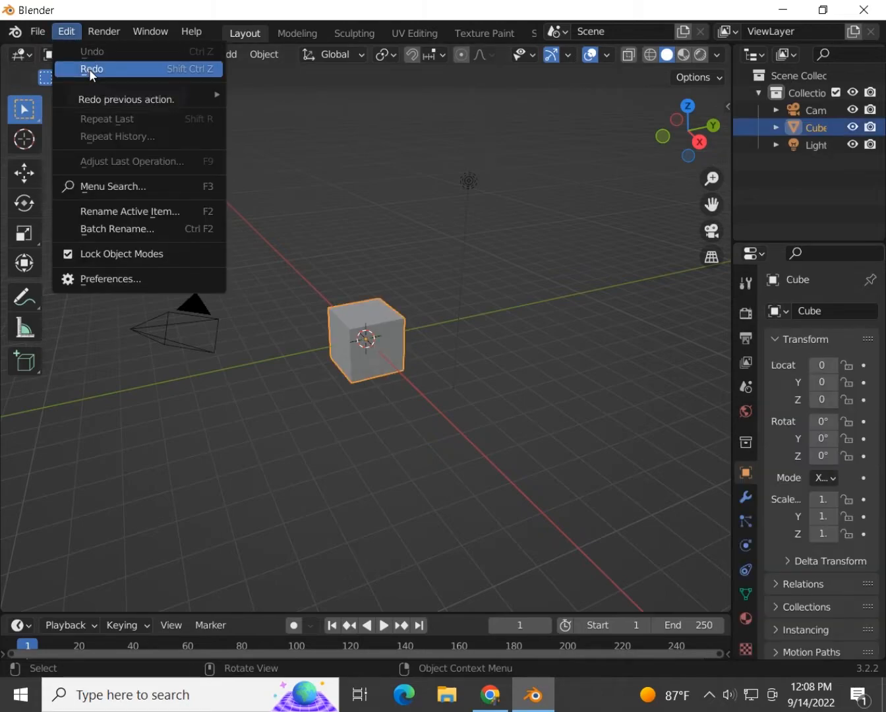
{"action": "left_click", "coordinate": [89, 68]}
{"action": "left_click", "coordinate": [69, 33]}
{"action": "left_click", "coordinate": [91, 53]}
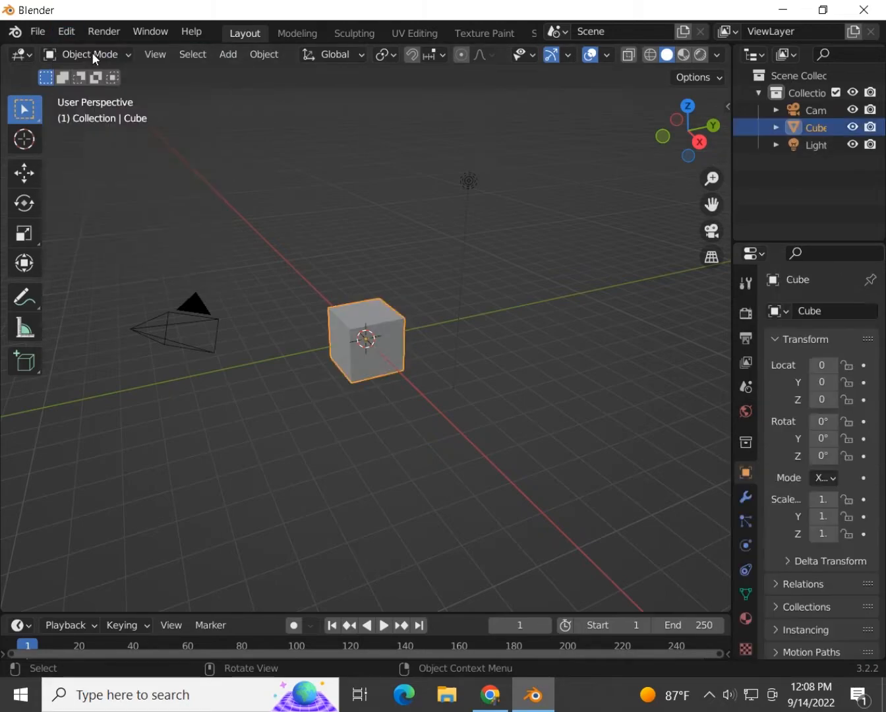
{"action": "left_click", "coordinate": [72, 36]}
{"action": "left_click", "coordinate": [90, 67]}
{"action": "left_click", "coordinate": [66, 33]}
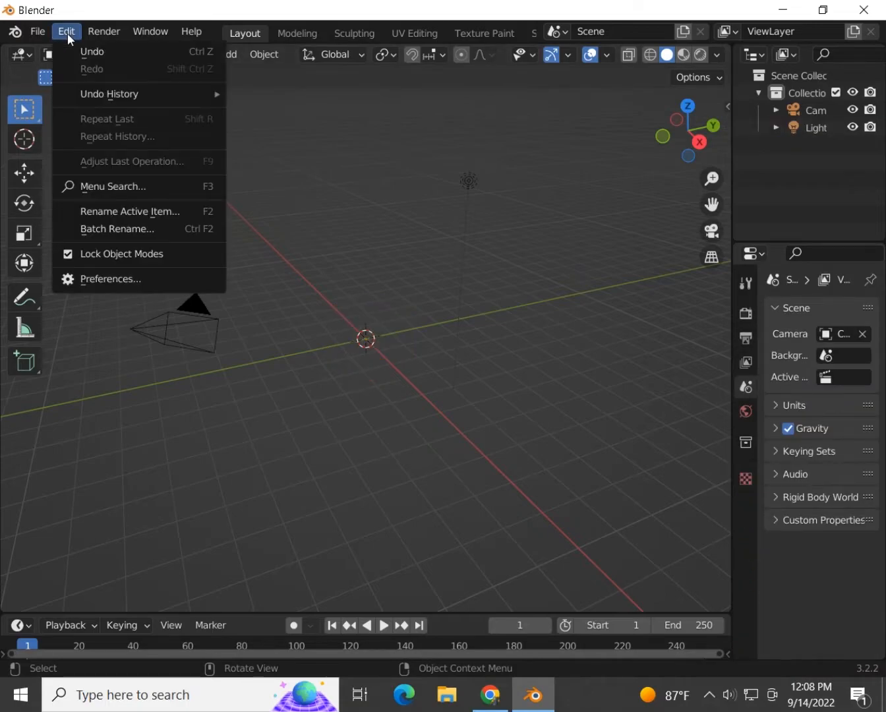
{"action": "left_click", "coordinate": [89, 52]}
Use the undo history to jump to the Delete entry and back to the Original entry
{"action": "left_click", "coordinate": [74, 35]}
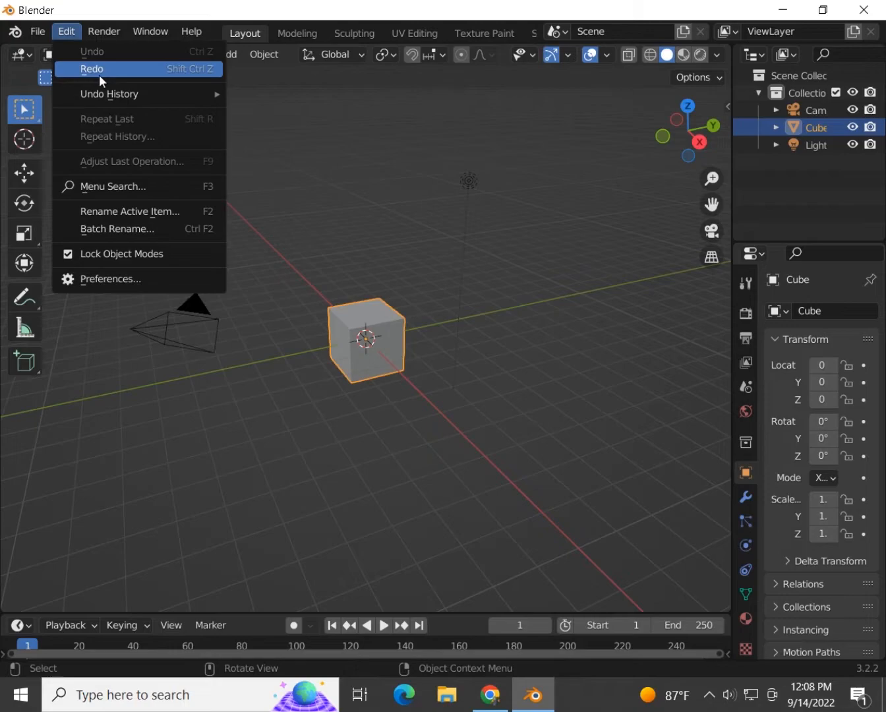
{"action": "mouse_move", "coordinate": [86, 99]}
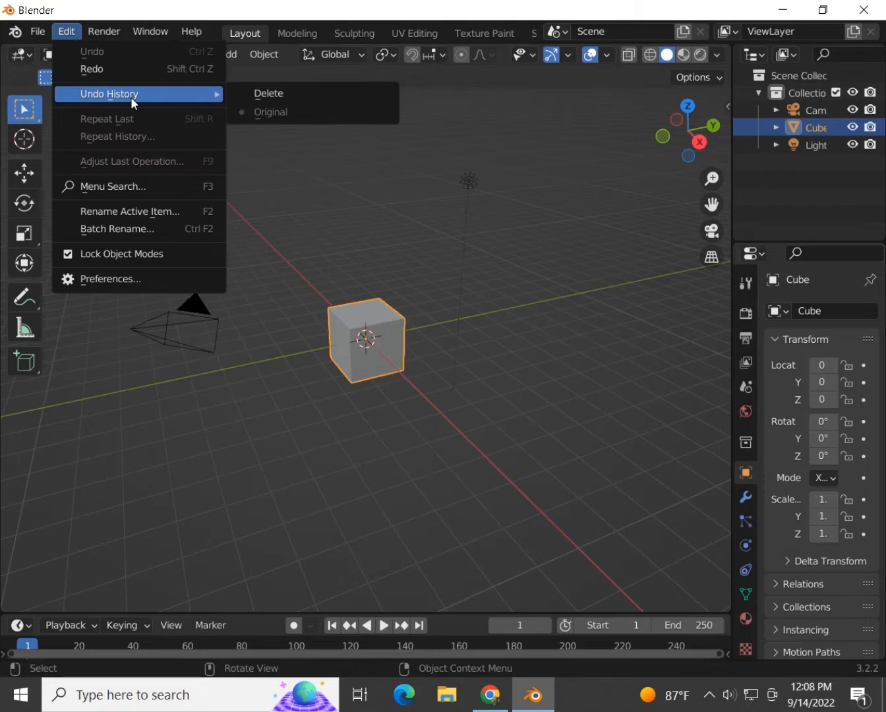
{"action": "left_click", "coordinate": [275, 97]}
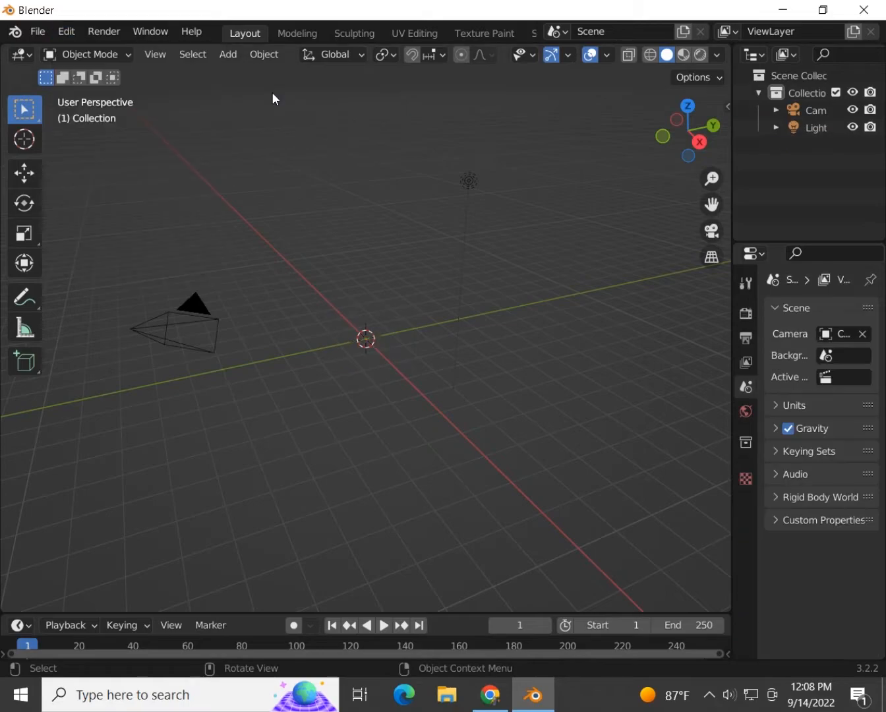
{"action": "left_click", "coordinate": [68, 32]}
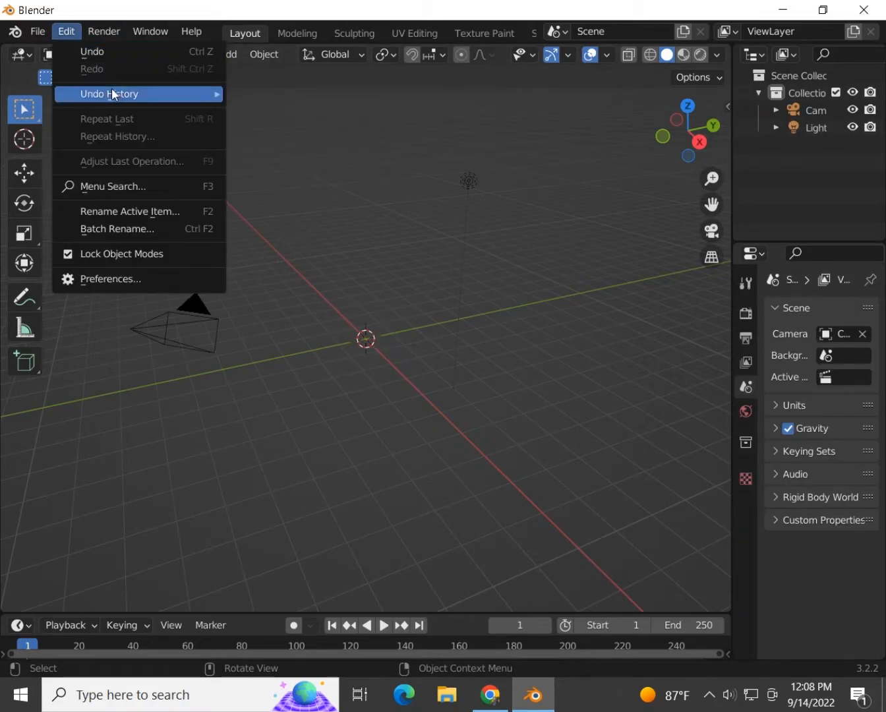
{"action": "mouse_move", "coordinate": [125, 93]}
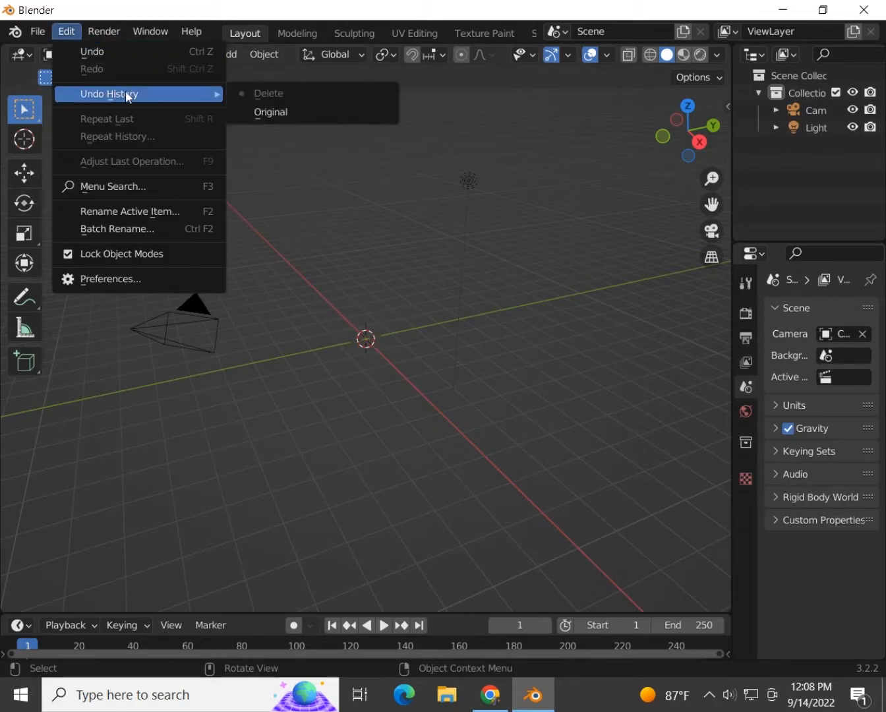
{"action": "left_click", "coordinate": [282, 116]}
{"action": "left_click", "coordinate": [71, 35]}
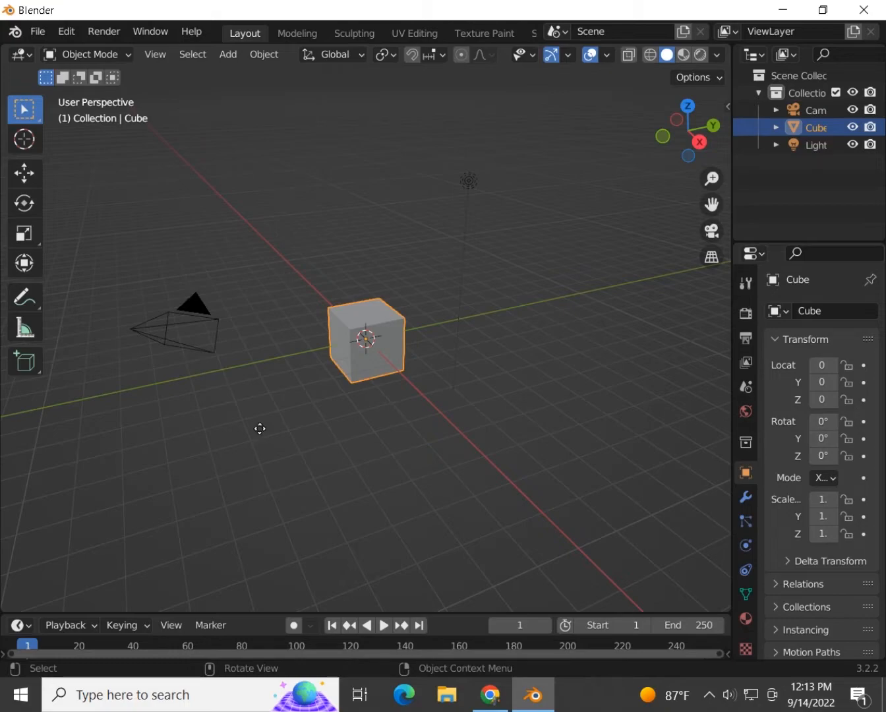
Move the cube freely away from the origin toward positive X and Y, and repeat that last move once
{"action": "key", "text": "g"}
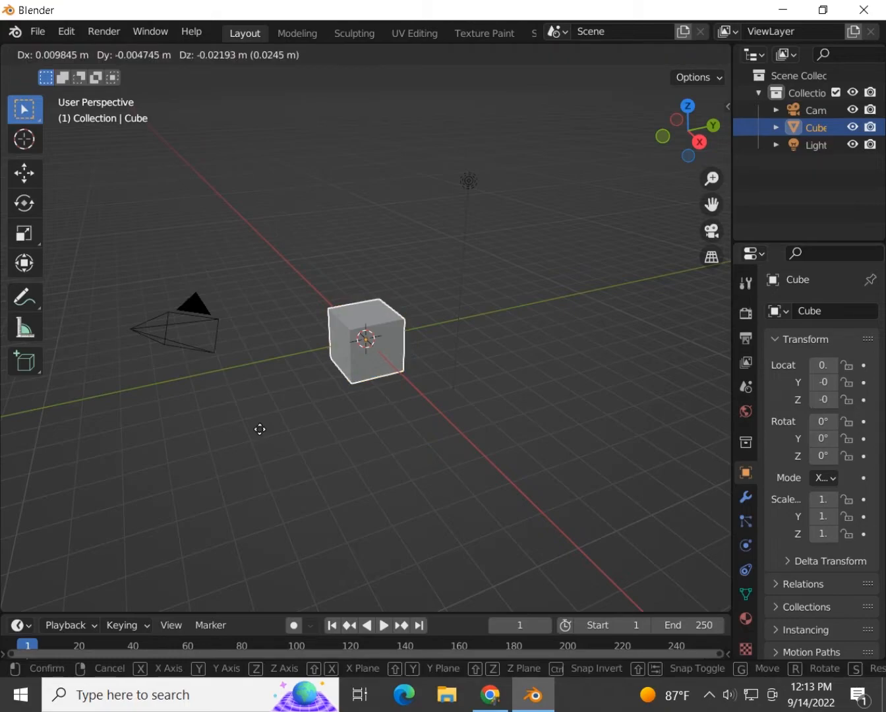
{"action": "left_click", "coordinate": [343, 415]}
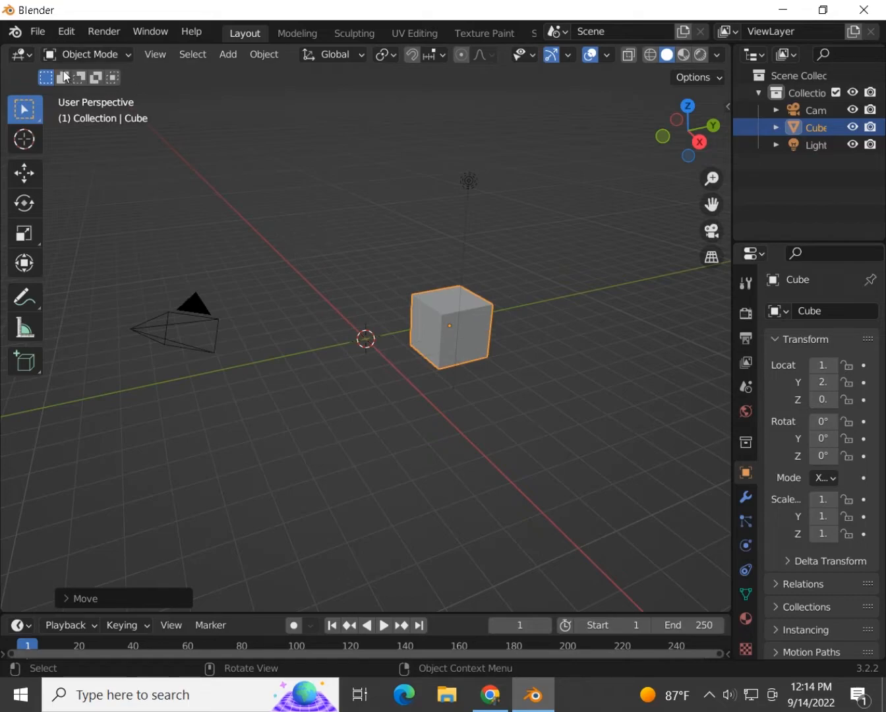
{"action": "left_click", "coordinate": [64, 39]}
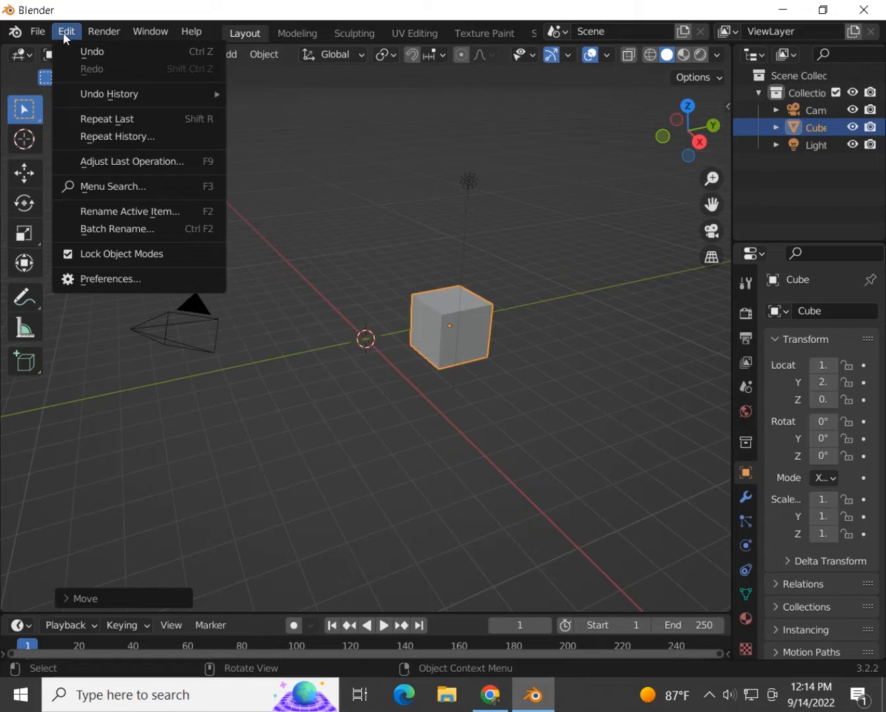
{"action": "left_click", "coordinate": [102, 120]}
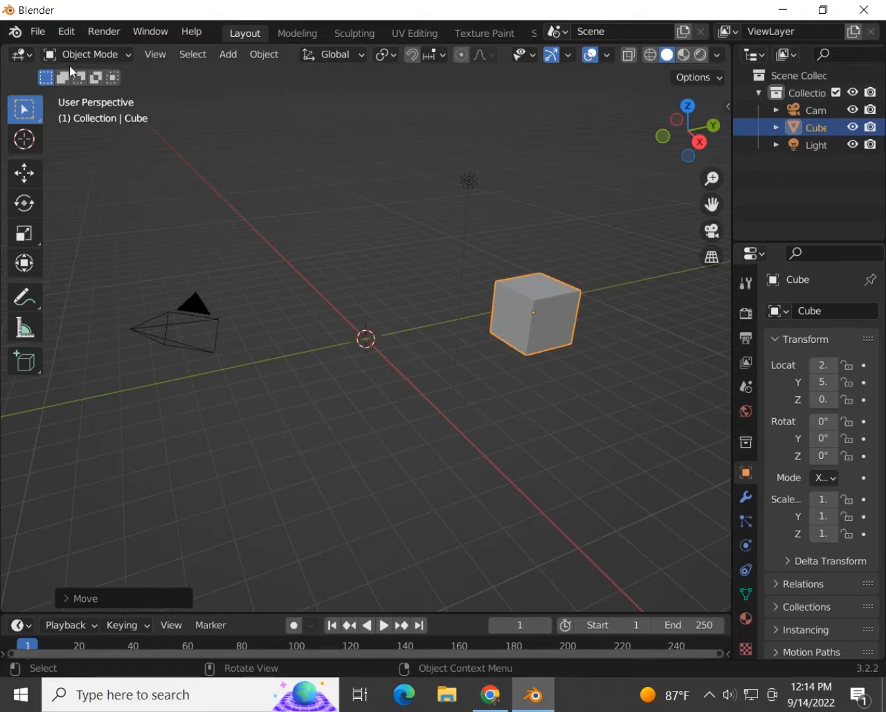
View the repeat history and the adjustment options for the last move
{"action": "left_click", "coordinate": [64, 35]}
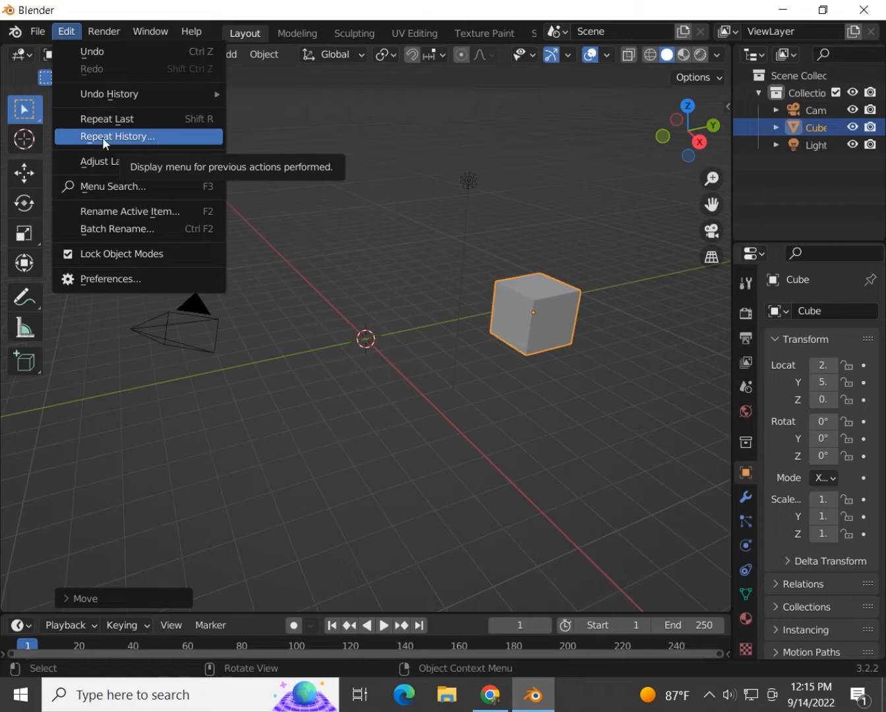
{"action": "left_click", "coordinate": [157, 137]}
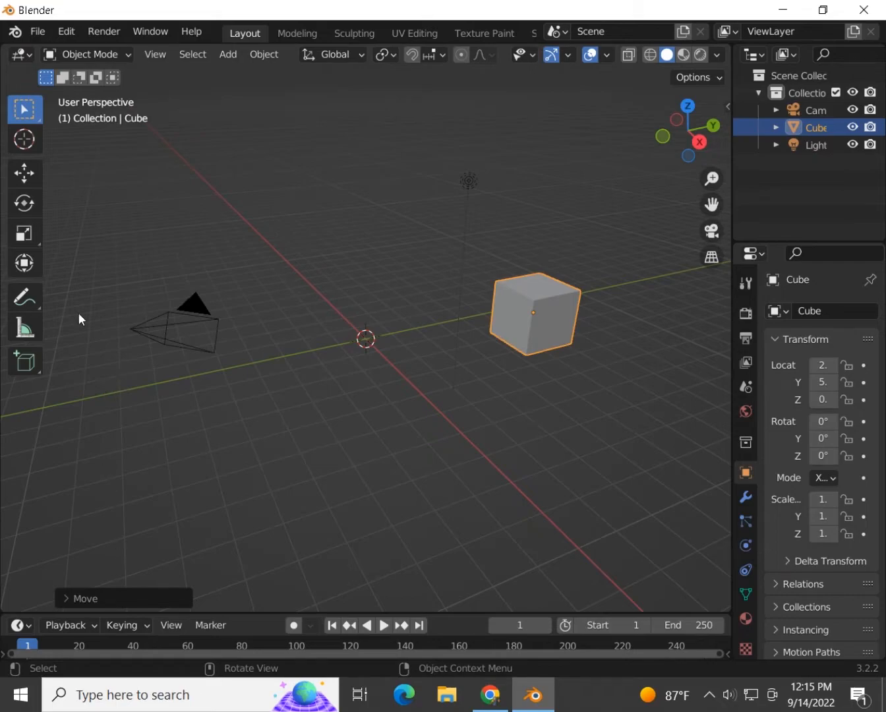
{"action": "left_click", "coordinate": [67, 35]}
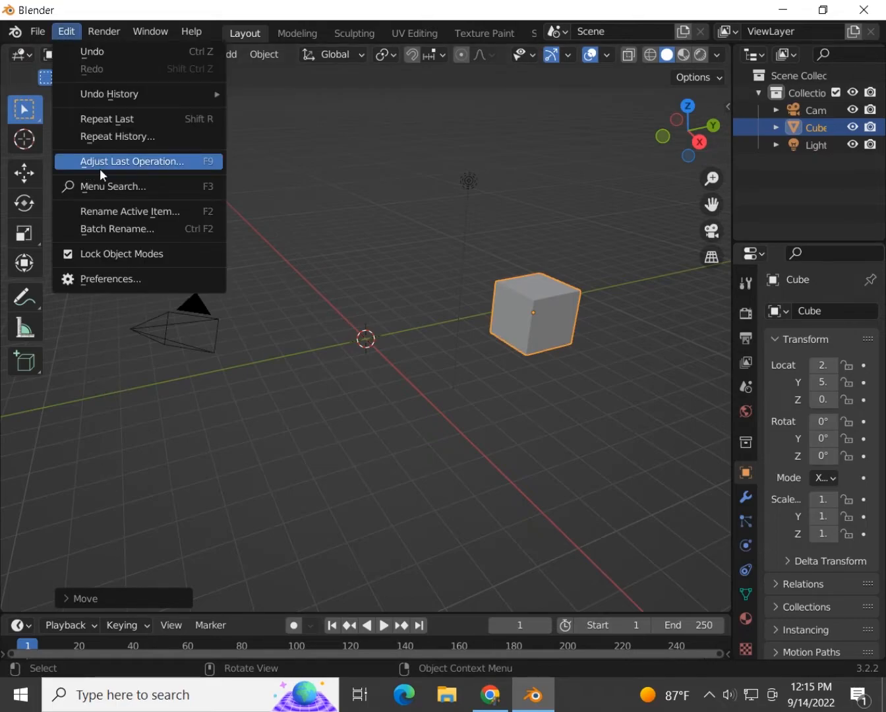
{"action": "left_click", "coordinate": [167, 161]}
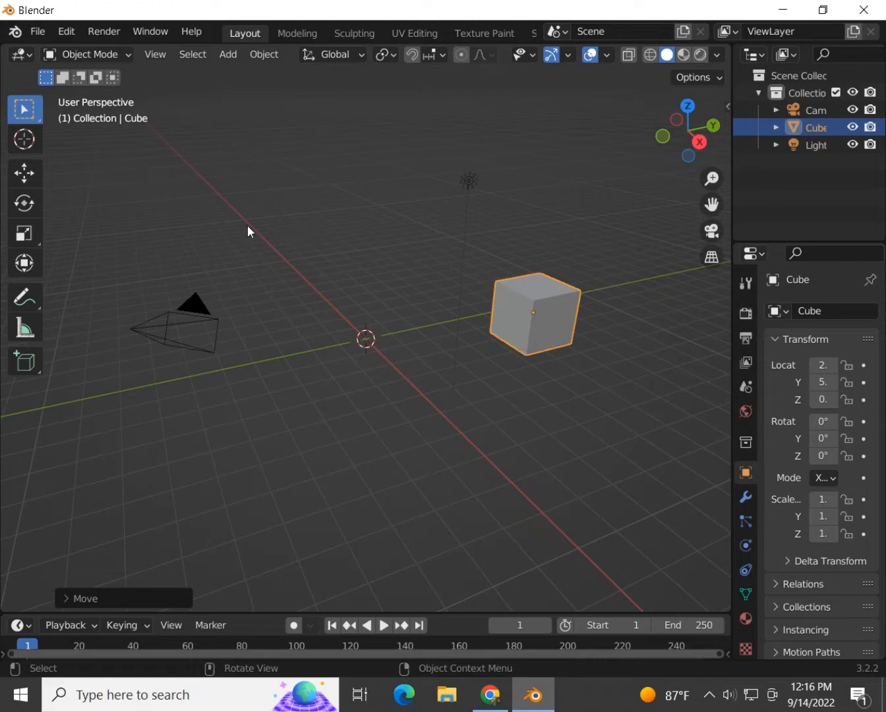
Search the available commands for "curs", look through the matching entries, and close the search without running one
{"action": "left_click", "coordinate": [59, 33]}
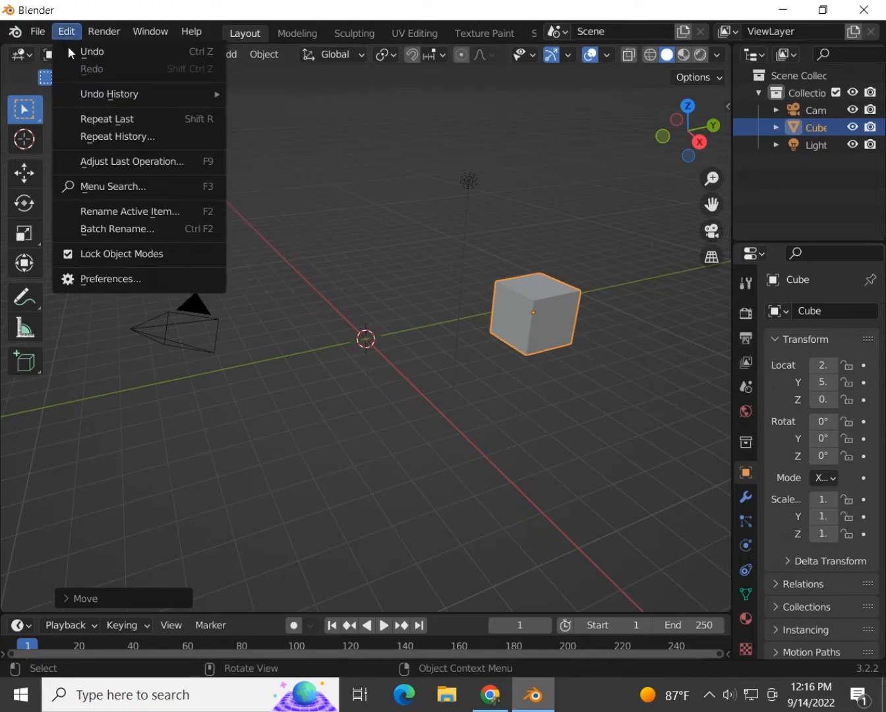
{"action": "left_click", "coordinate": [112, 187]}
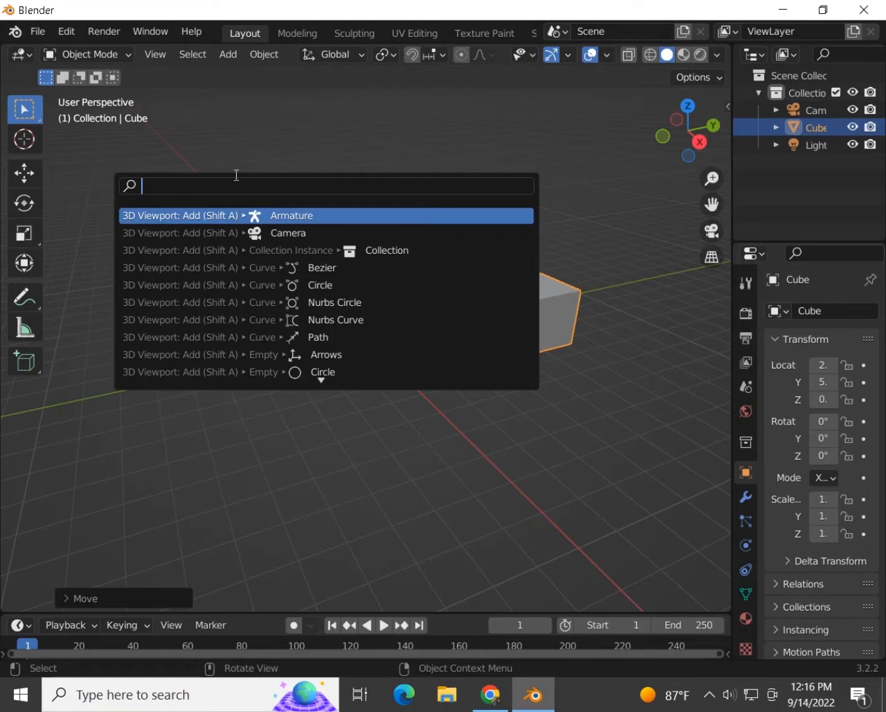
{"action": "type", "text": "cuy"}
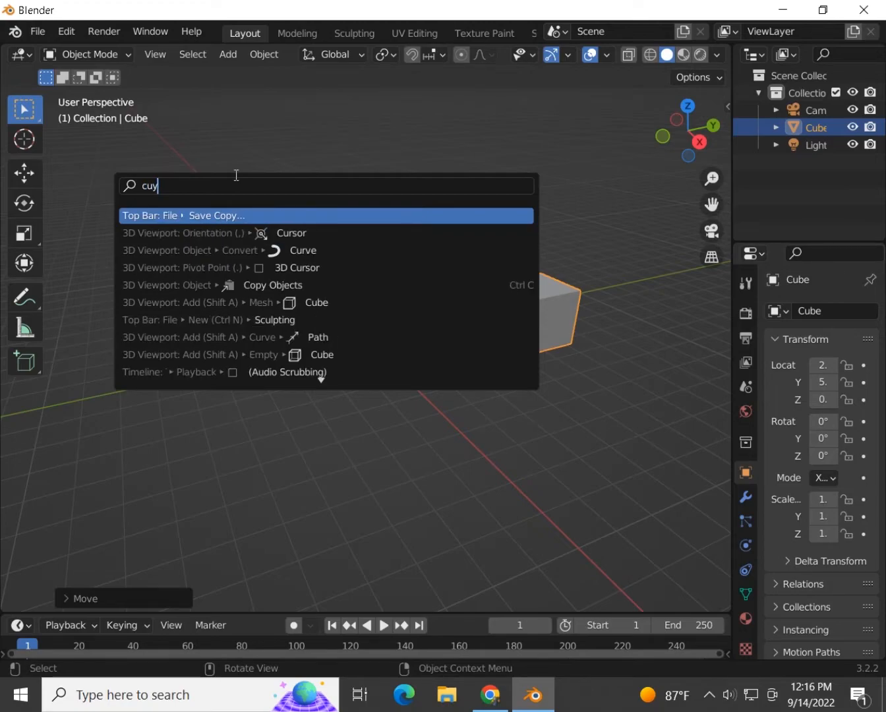
{"action": "key", "text": "Down"}
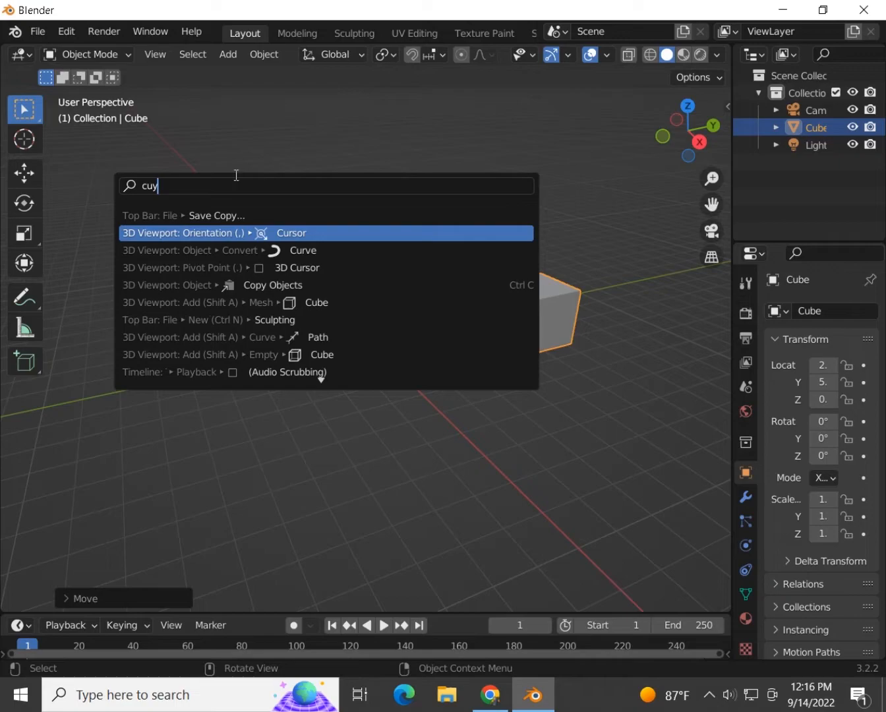
{"action": "key", "text": "BackSpace"}
{"action": "type", "text": "rs"}
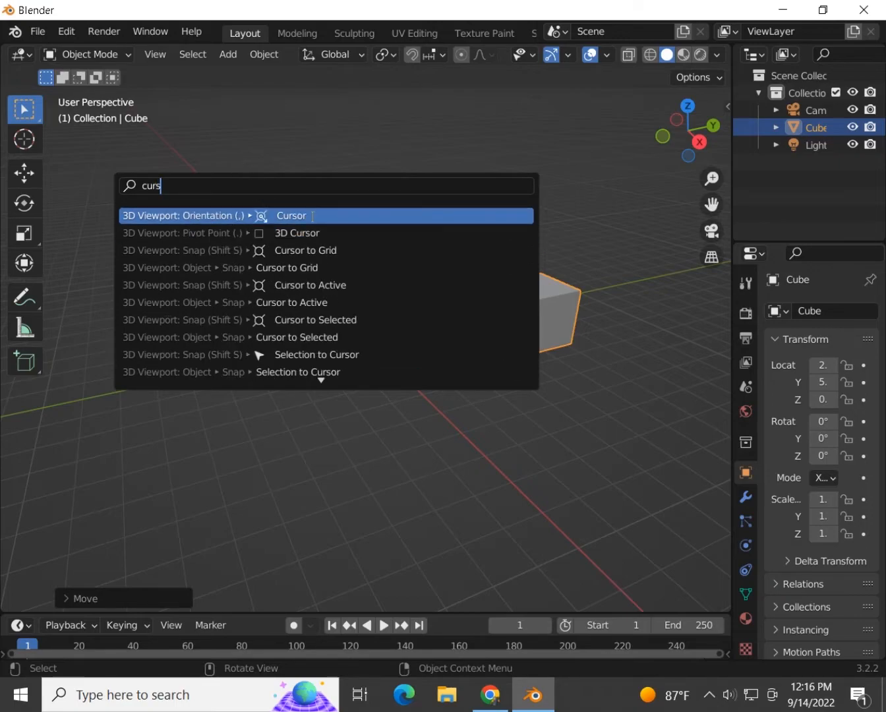
{"action": "scroll", "coordinate": [305, 222], "scroll_direction": "down", "scroll_amount": 5}
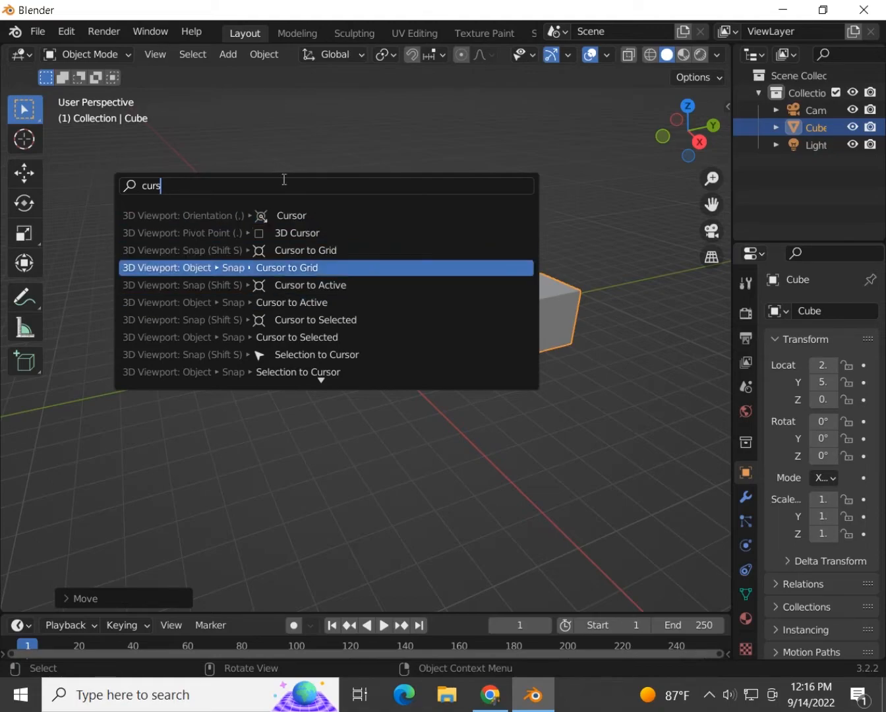
{"action": "scroll", "coordinate": [261, 248], "scroll_direction": "down", "scroll_amount": 4}
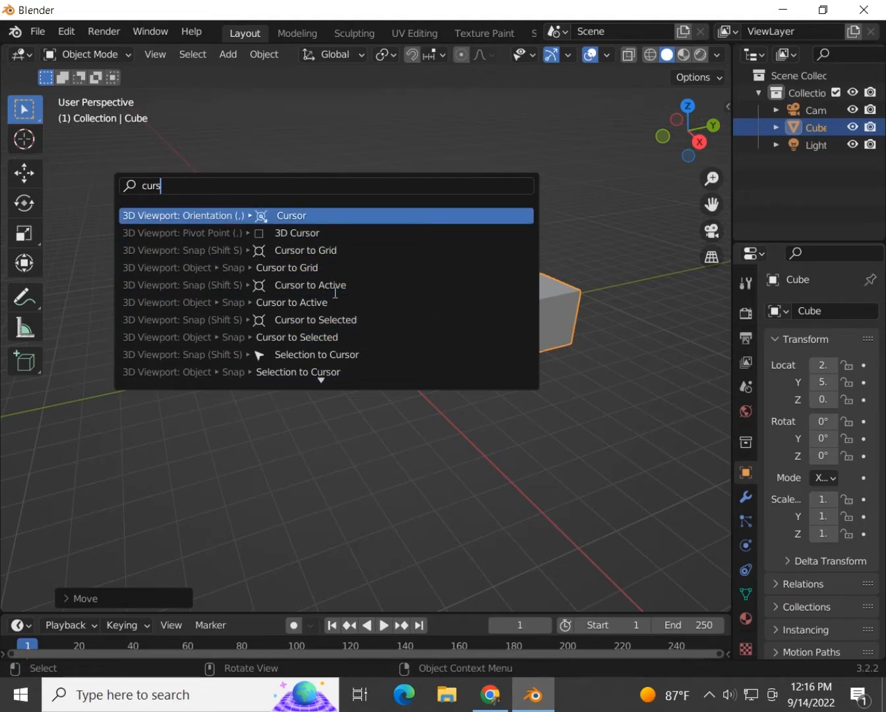
{"action": "scroll", "coordinate": [353, 365], "scroll_direction": "up", "scroll_amount": 4}
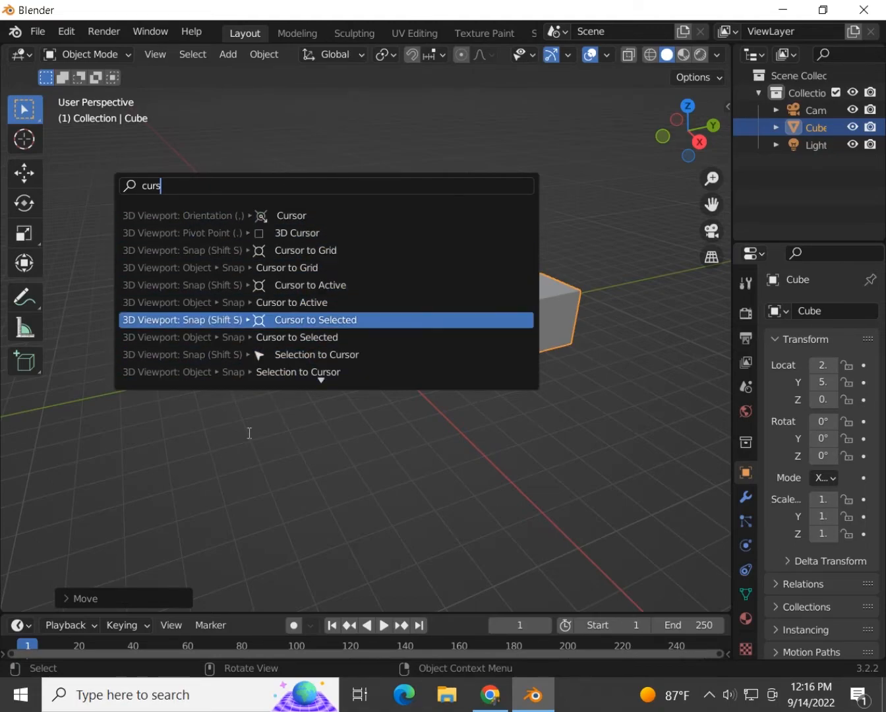
{"action": "key", "text": "Escape"}
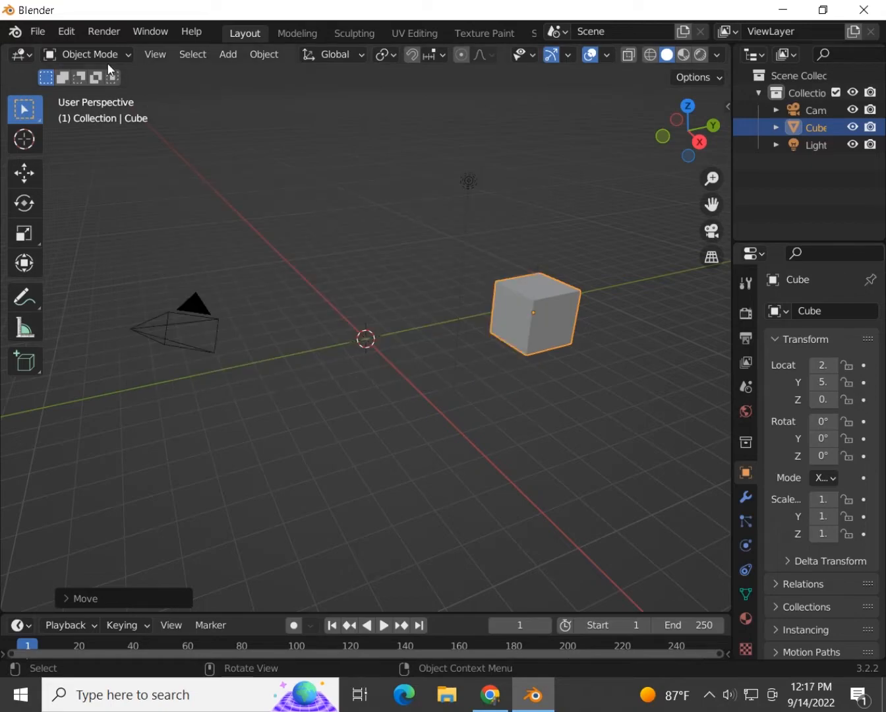
Rename the active cube object as Box
{"action": "left_click", "coordinate": [75, 32]}
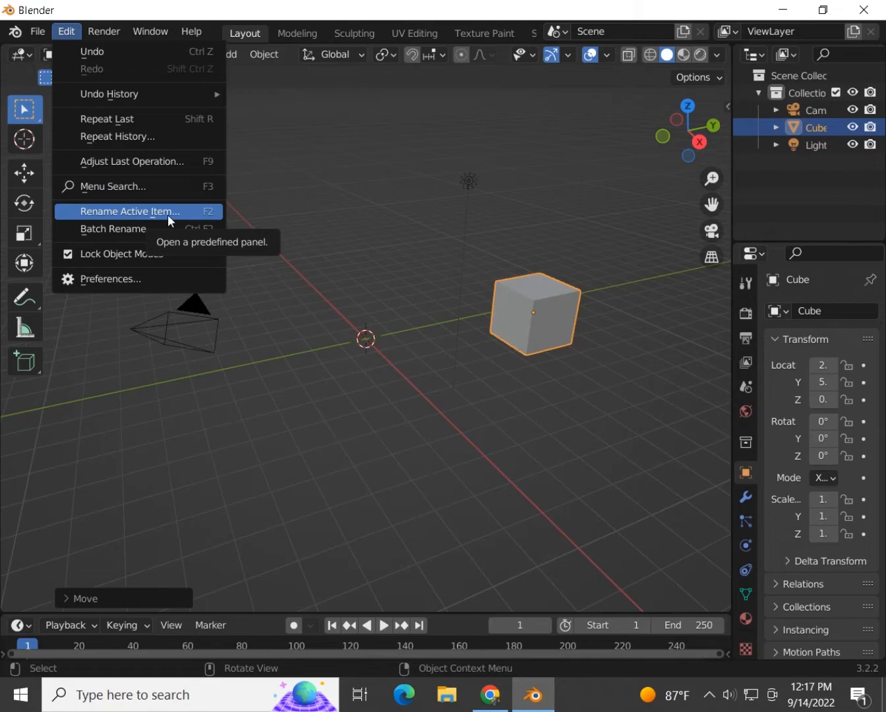
{"action": "left_click", "coordinate": [131, 211]}
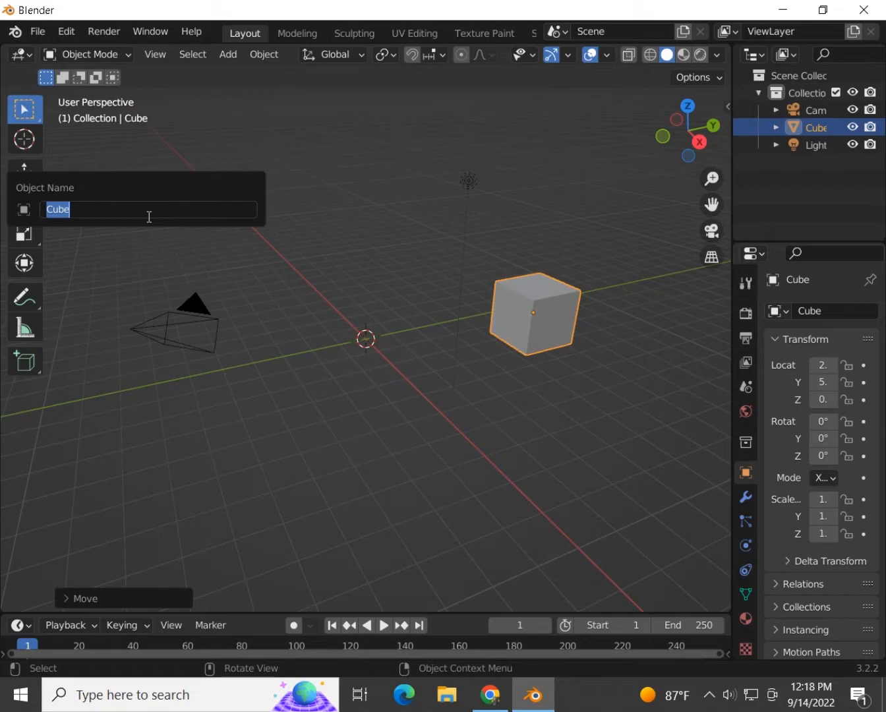
{"action": "type", "text": "Box"}
{"action": "key", "text": "Return"}
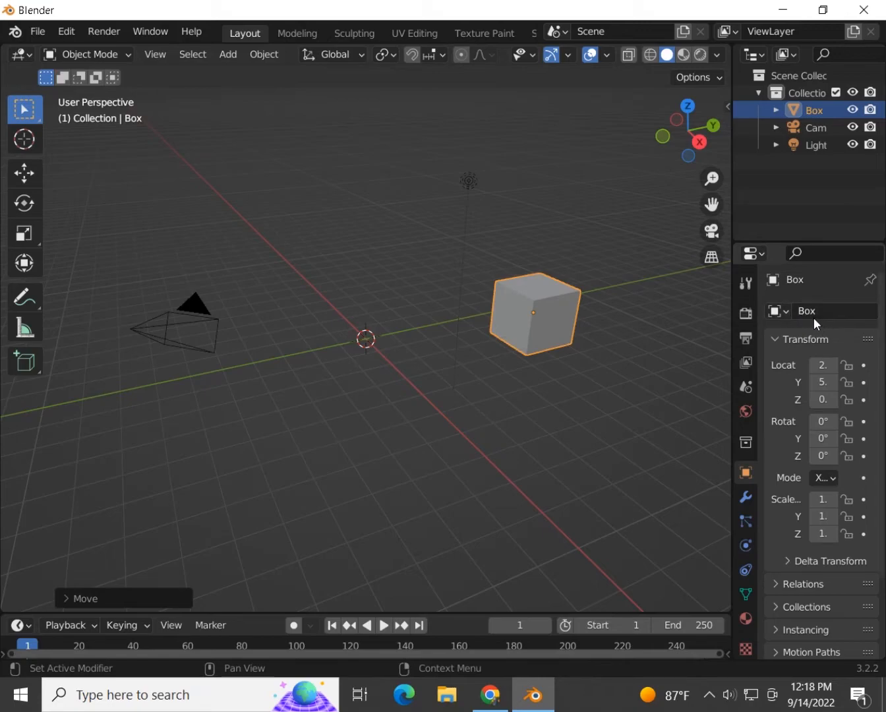
Open Batch Rename for the selected objects and review its data types and rename types, keeping Objects and Find/Replace
{"action": "left_click", "coordinate": [66, 31]}
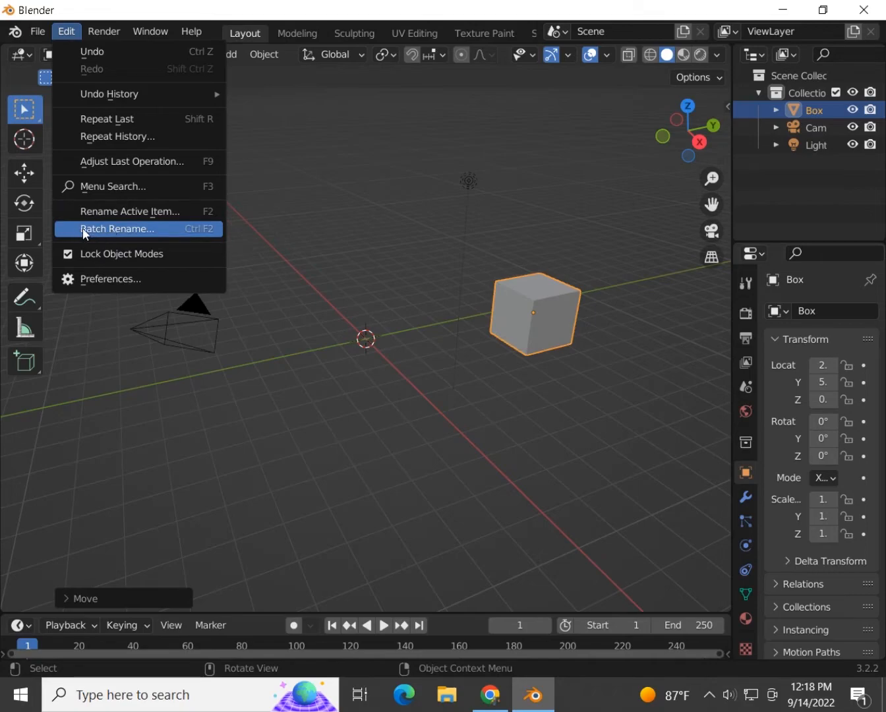
{"action": "left_click", "coordinate": [129, 228]}
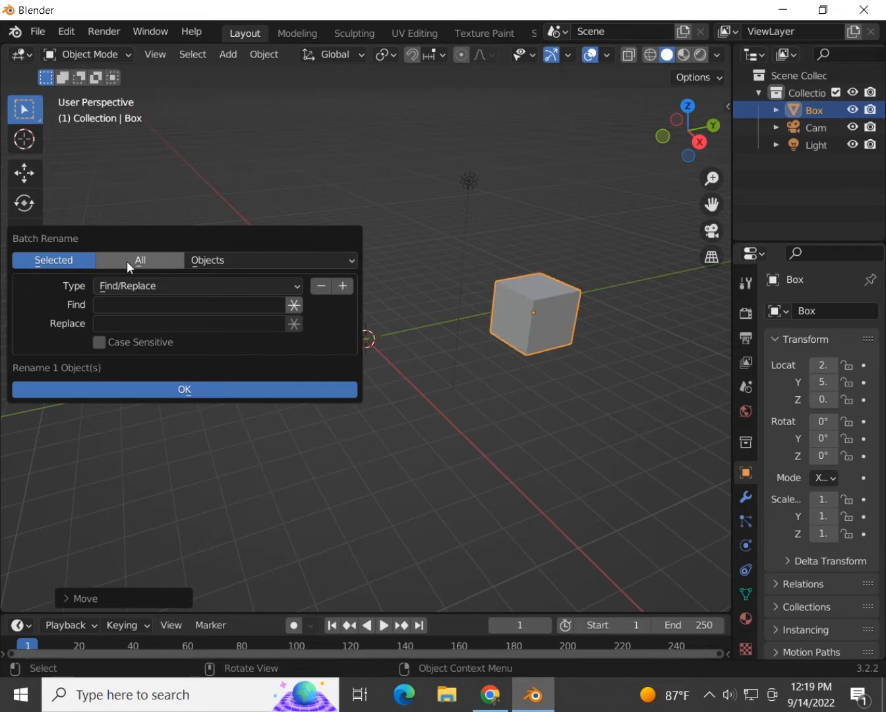
{"action": "left_click", "coordinate": [226, 263]}
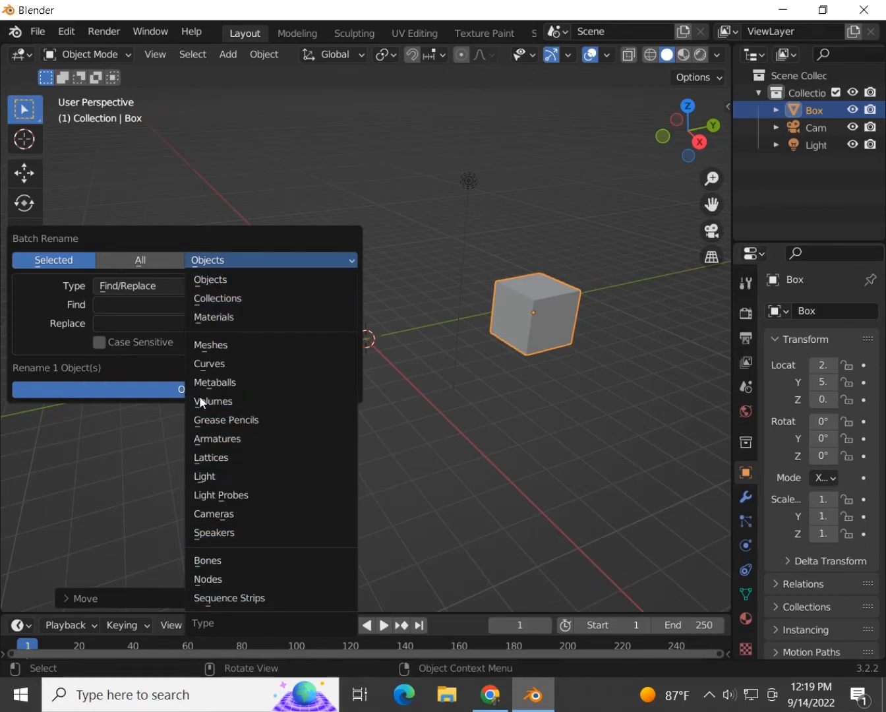
{"action": "left_click", "coordinate": [223, 260]}
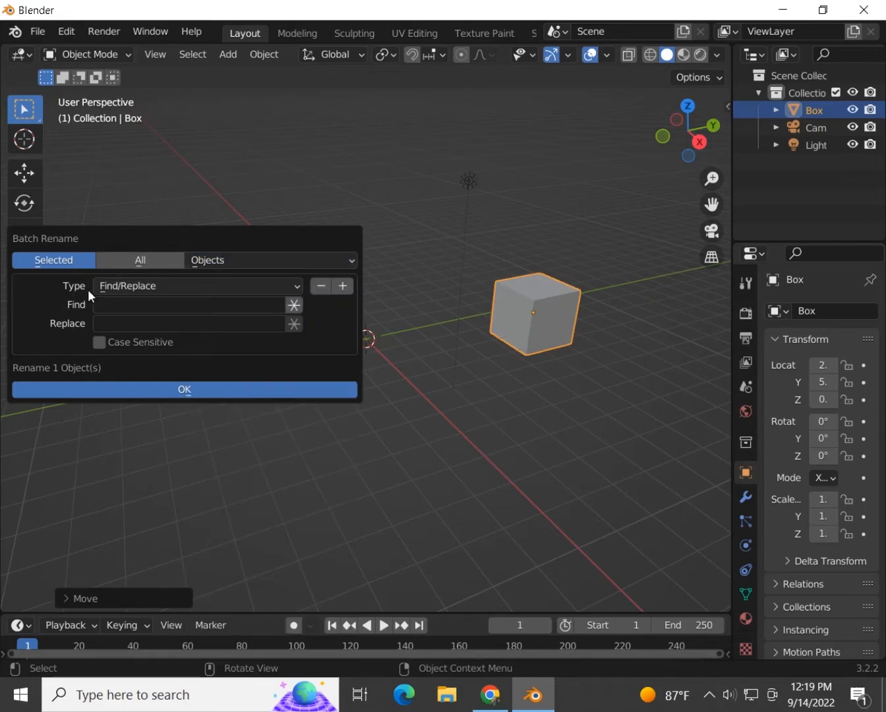
{"action": "left_click", "coordinate": [116, 289]}
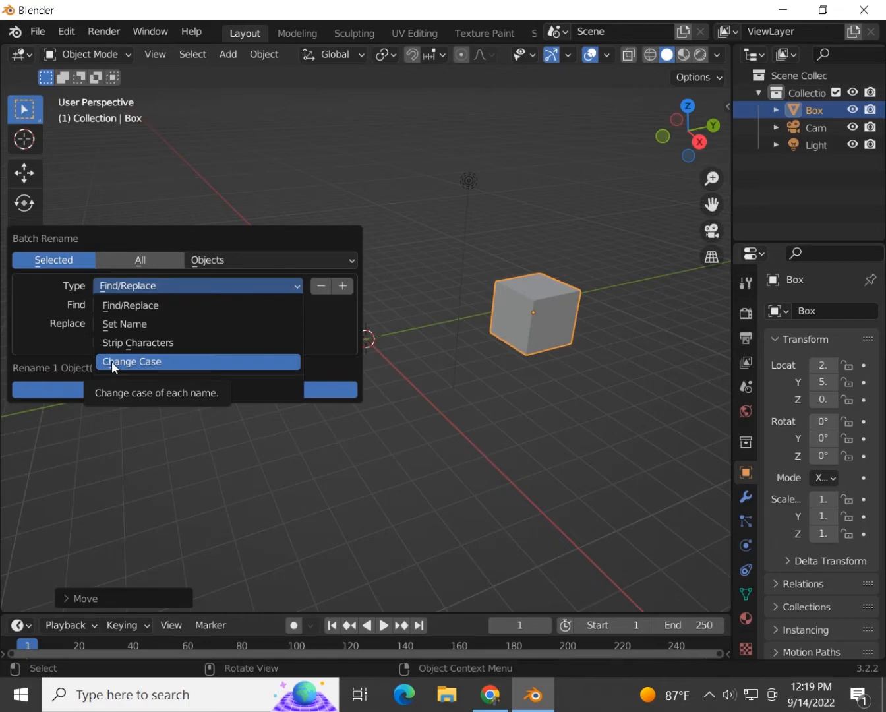
{"action": "left_click", "coordinate": [81, 343]}
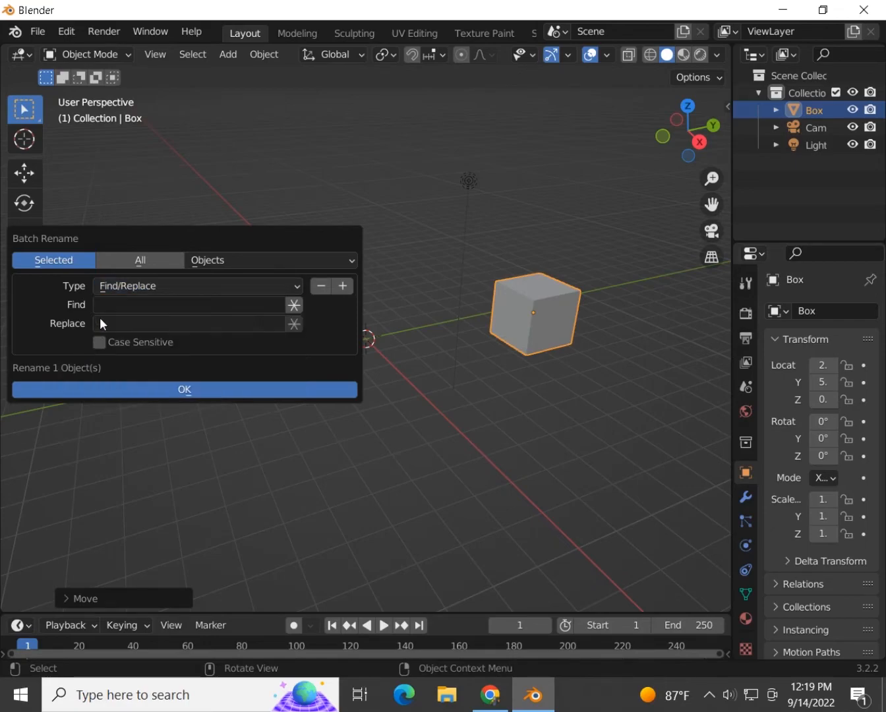
Batch rename the selected object by replacing "Box" with "Cube", and select the cube again in the viewport
{"action": "left_click", "coordinate": [104, 306]}
{"action": "left_click", "coordinate": [125, 306]}
{"action": "type", "text": "Box"}
{"action": "left_click", "coordinate": [142, 321]}
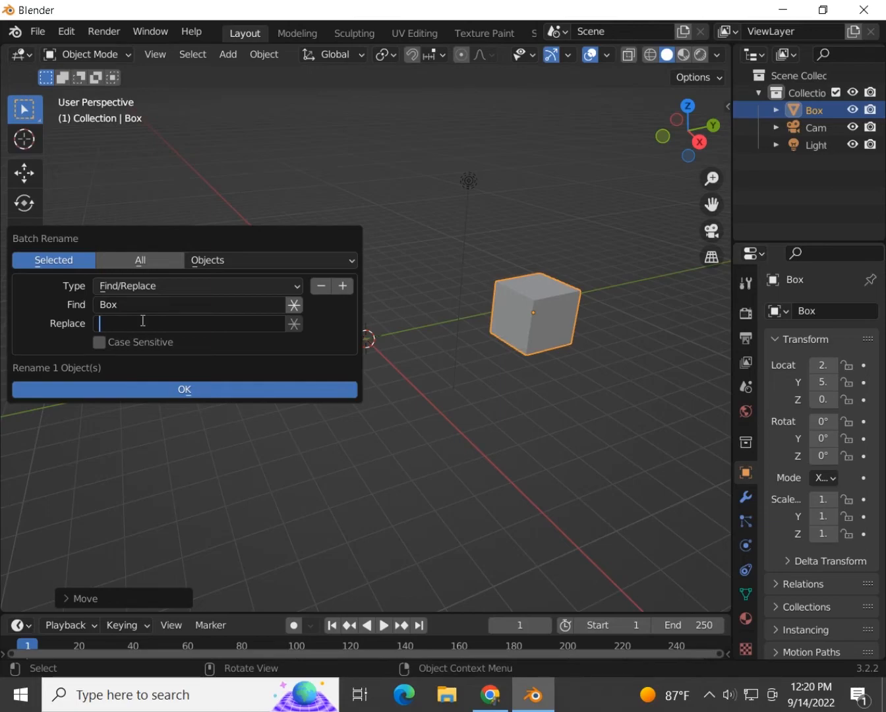
{"action": "type", "text": "Cube"}
{"action": "left_click", "coordinate": [184, 389]}
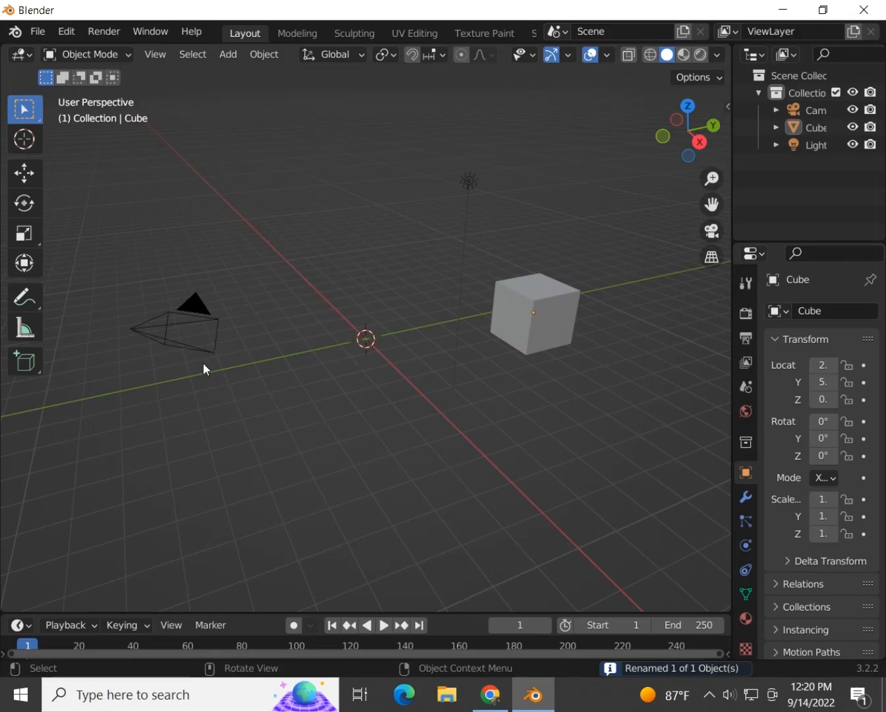
{"action": "left_click", "coordinate": [524, 335]}
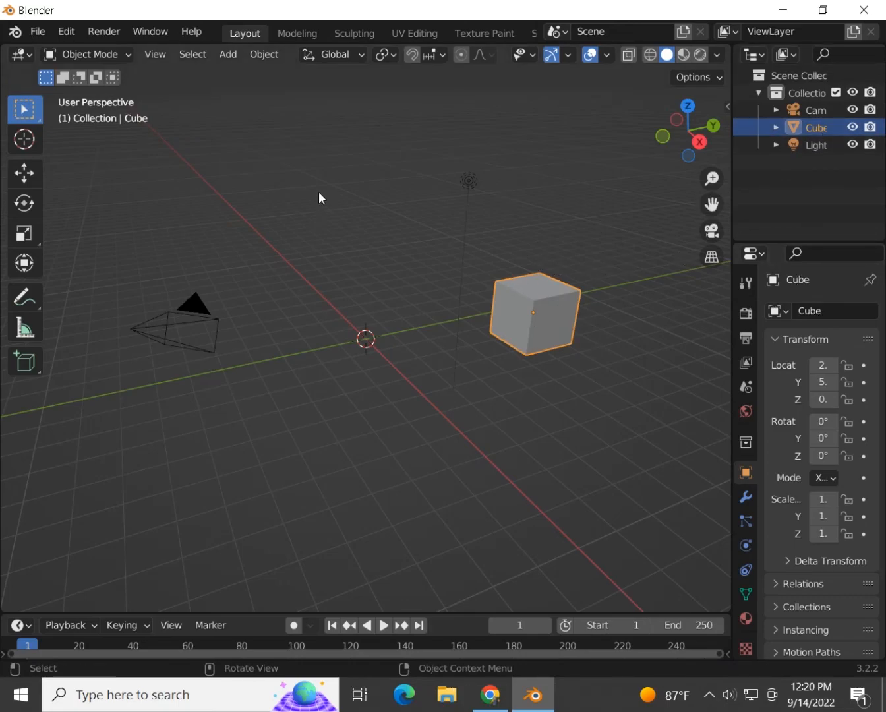
Open the preferences for a look, close them, and view the entries of the undo history
{"action": "left_click", "coordinate": [71, 33]}
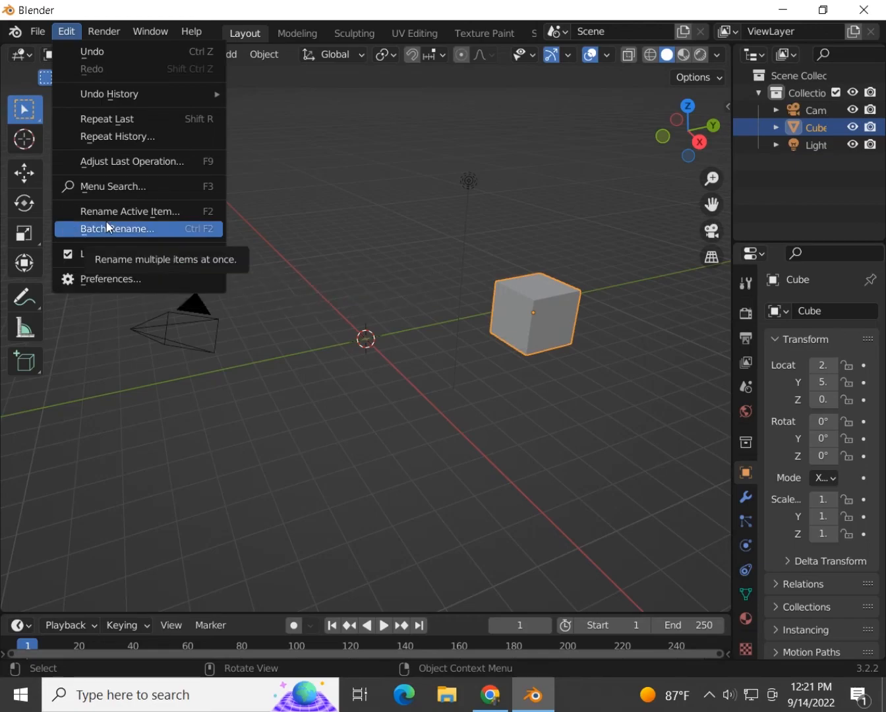
{"action": "left_click", "coordinate": [108, 279]}
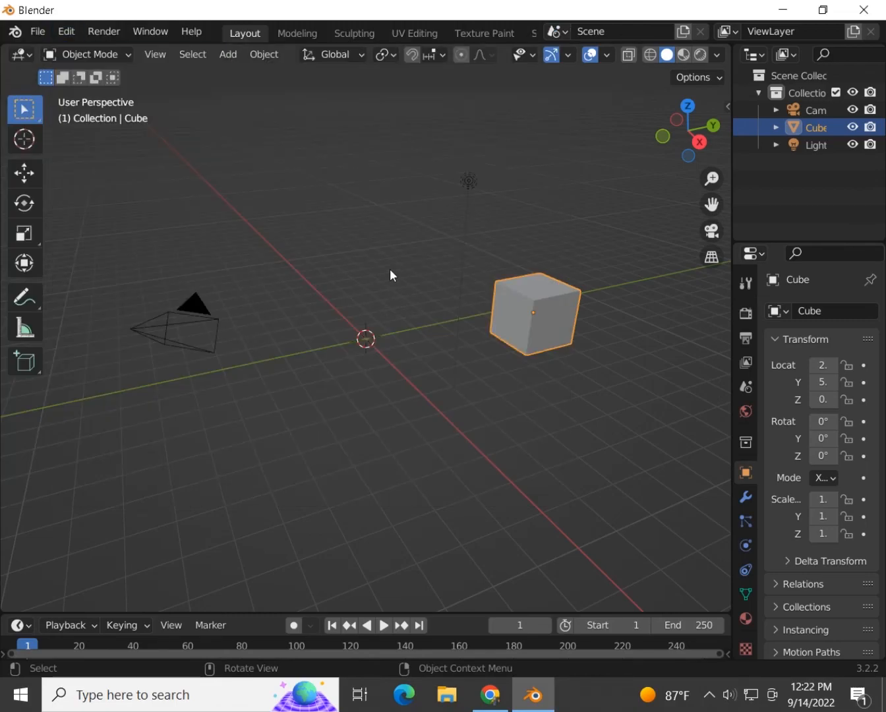
{"action": "left_click", "coordinate": [68, 35]}
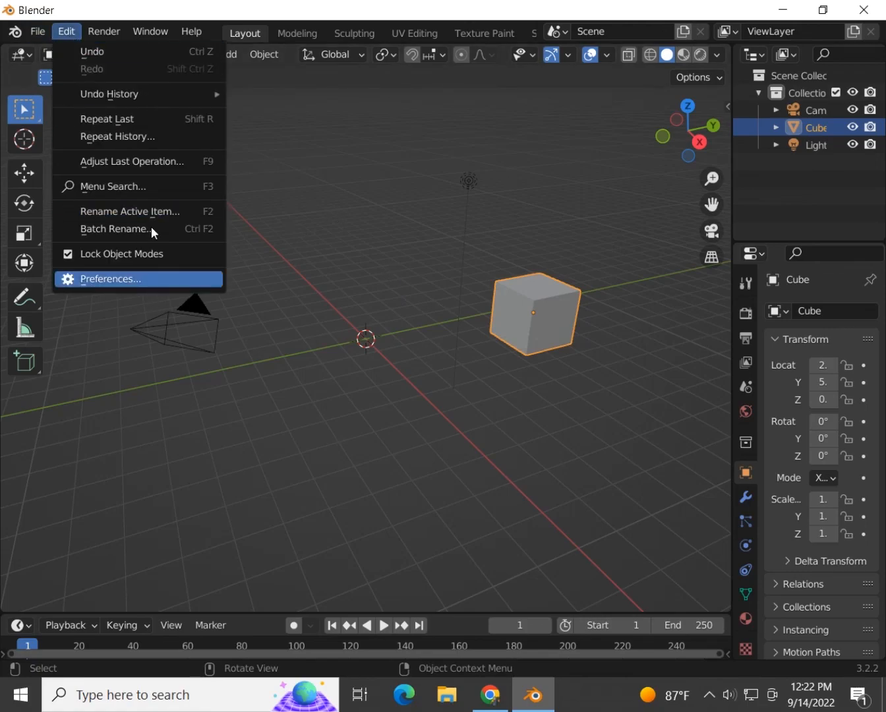
{"action": "mouse_move", "coordinate": [154, 84]}
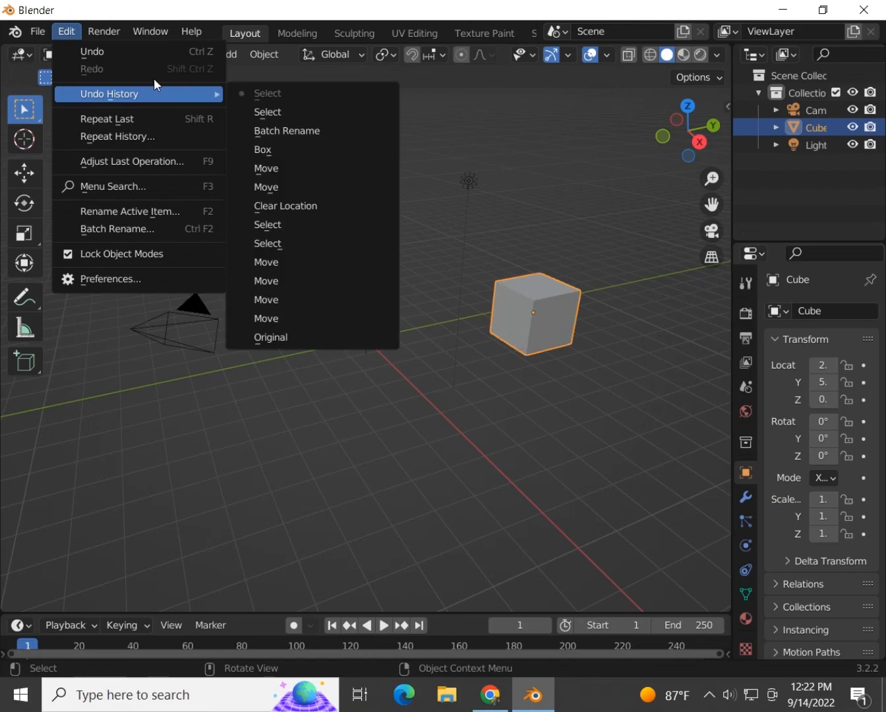